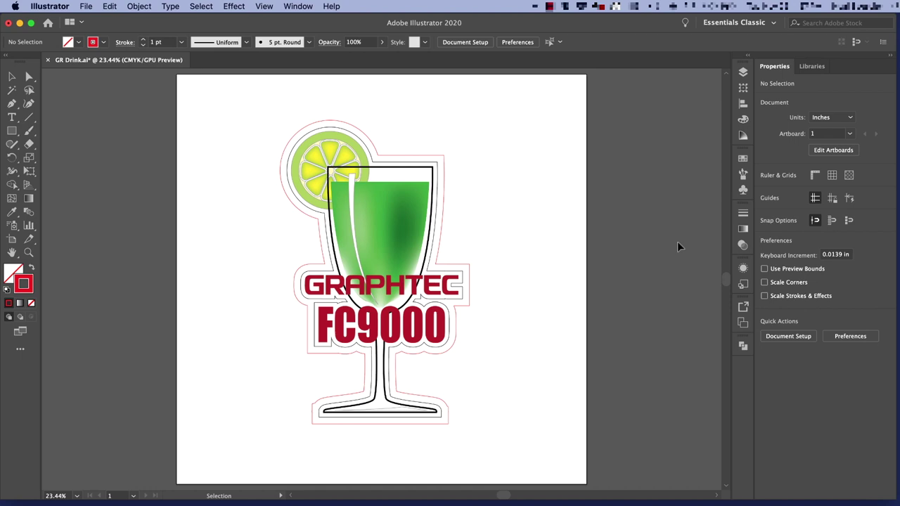
- Rename Layer 1 to Print in the Layers panel
click(742, 71)
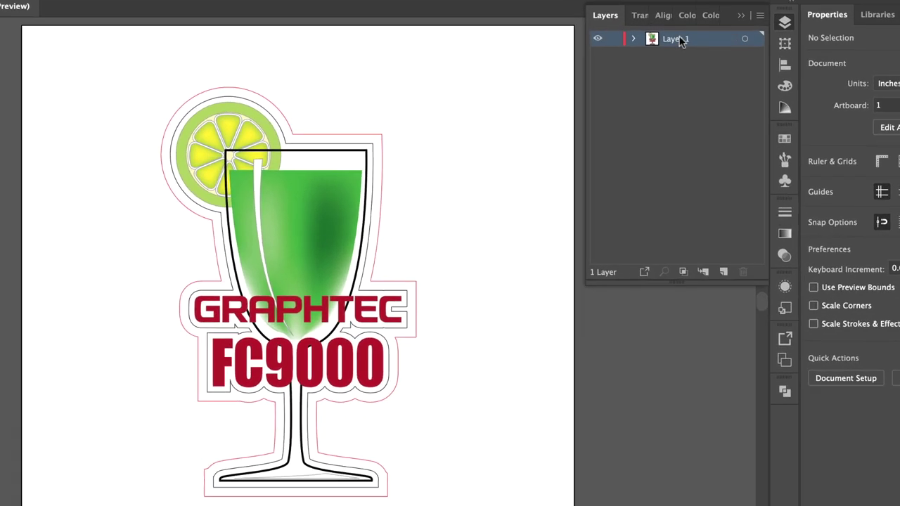
double_click(679, 40)
text(Print)
key(Return)
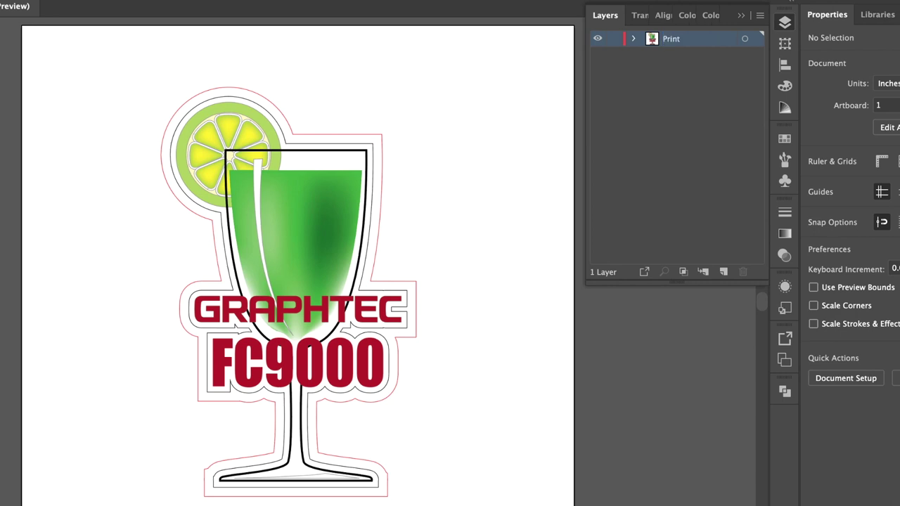
- Add two new layers and name them Kiss Cut and Die Cut
click(724, 273)
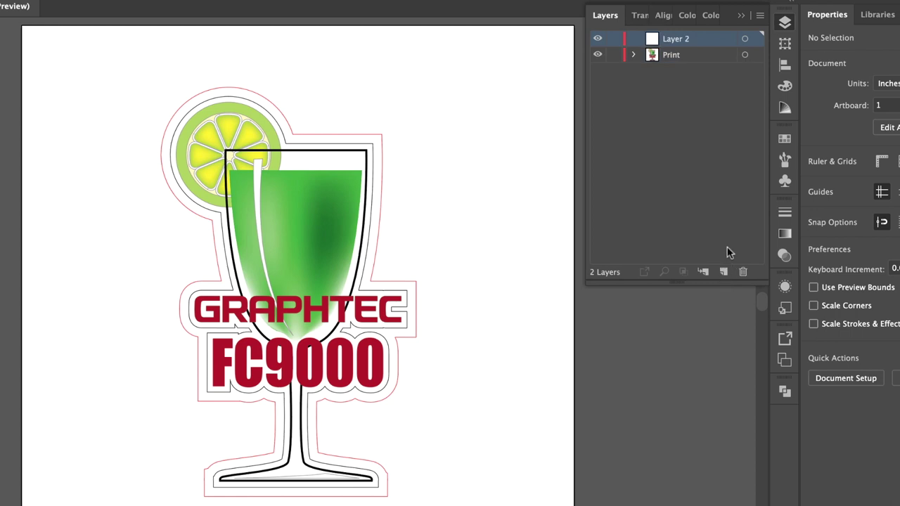
click(724, 273)
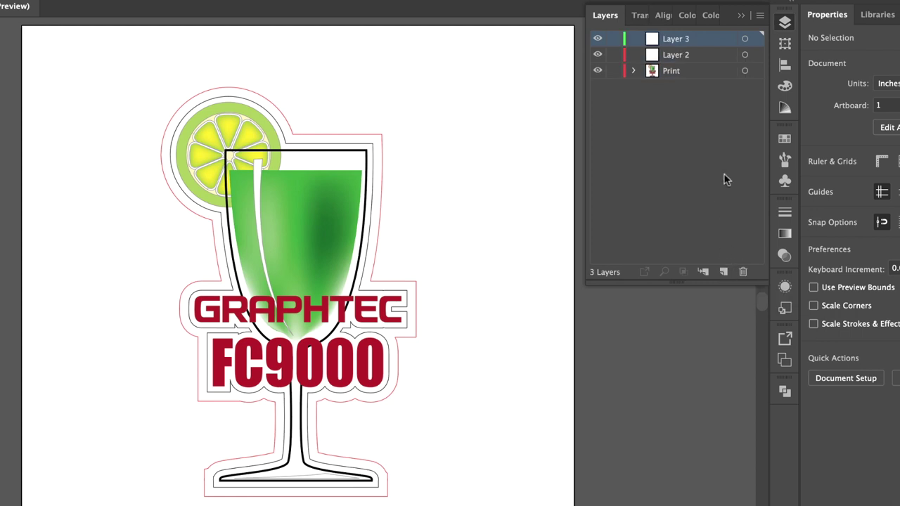
double_click(686, 38)
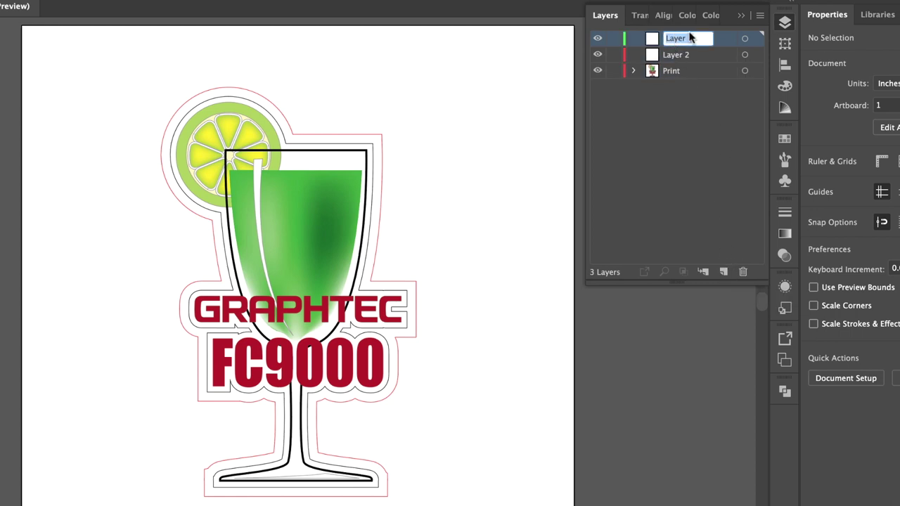
text(Kiss Cut)
double_click(676, 55)
text(D)
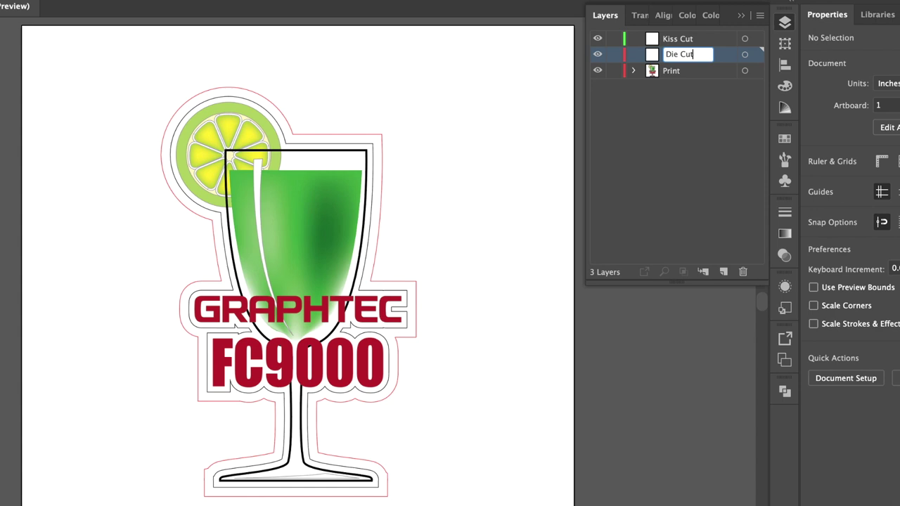
text(ie Cut)
key(Return)
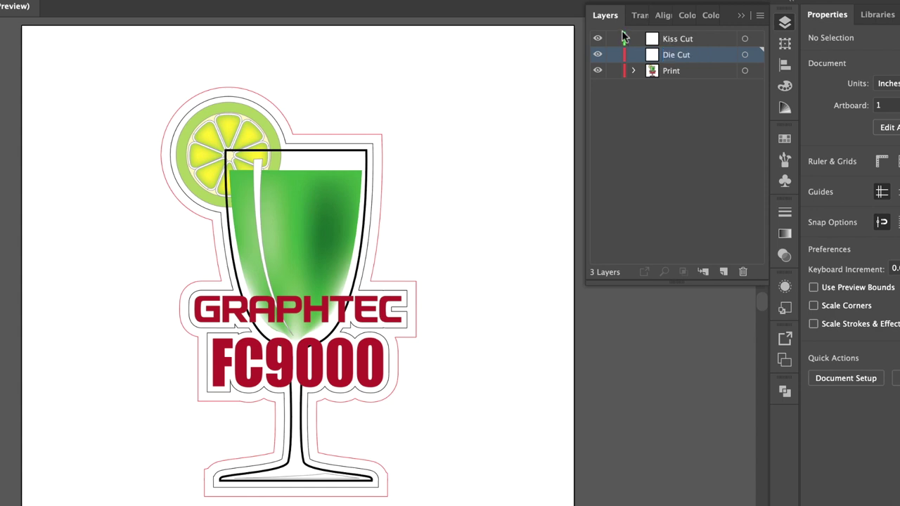
- Move the inner cut outline to Kiss Cut and the outer outline to Die Cut
click(373, 147)
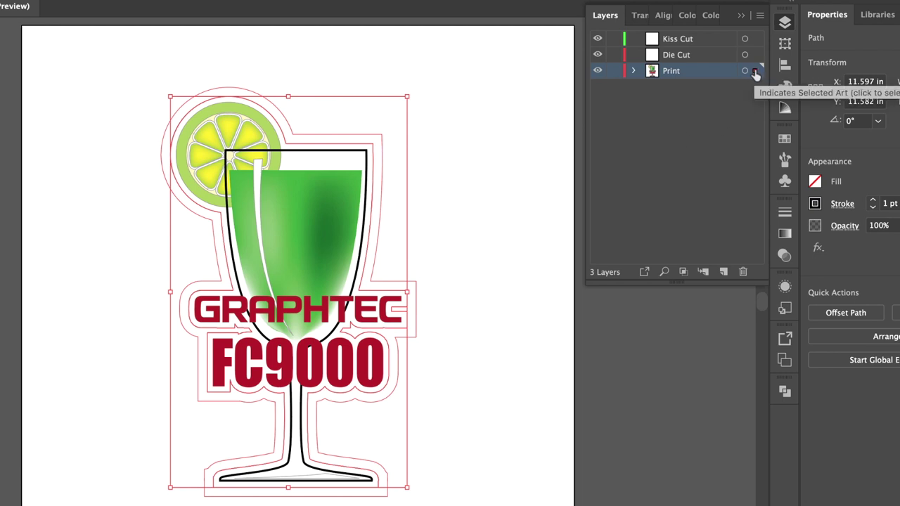
drag(755, 73, 757, 41)
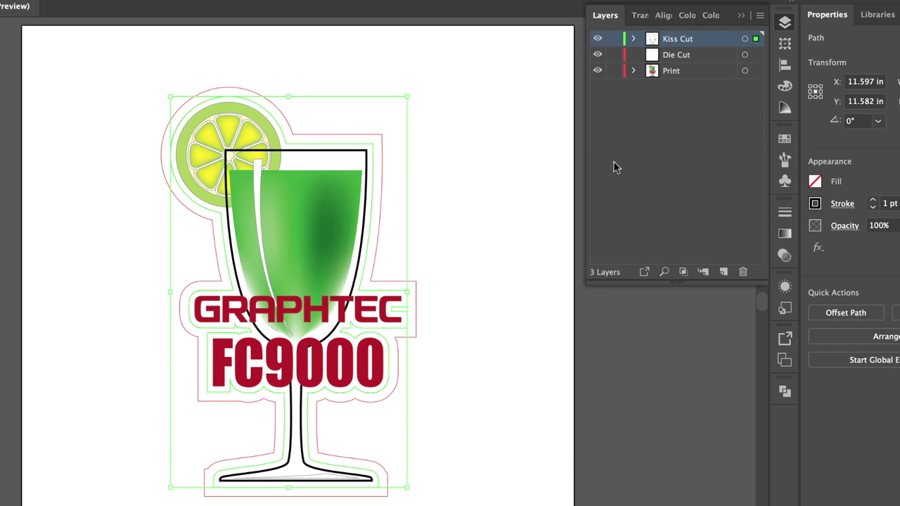
click(382, 151)
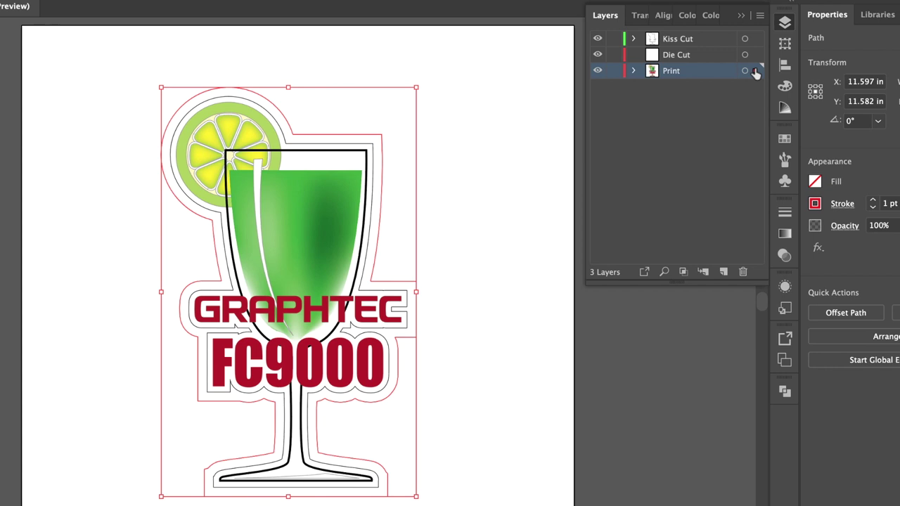
drag(755, 71, 757, 57)
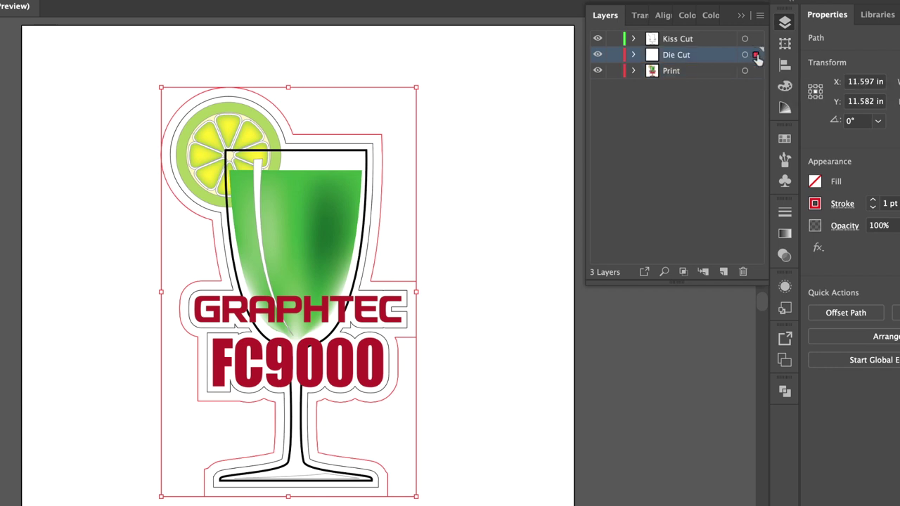
- Toggle the Print, Die Cut and Kiss Cut layer visibility to check the contents
click(597, 72)
click(597, 71)
click(598, 56)
click(598, 55)
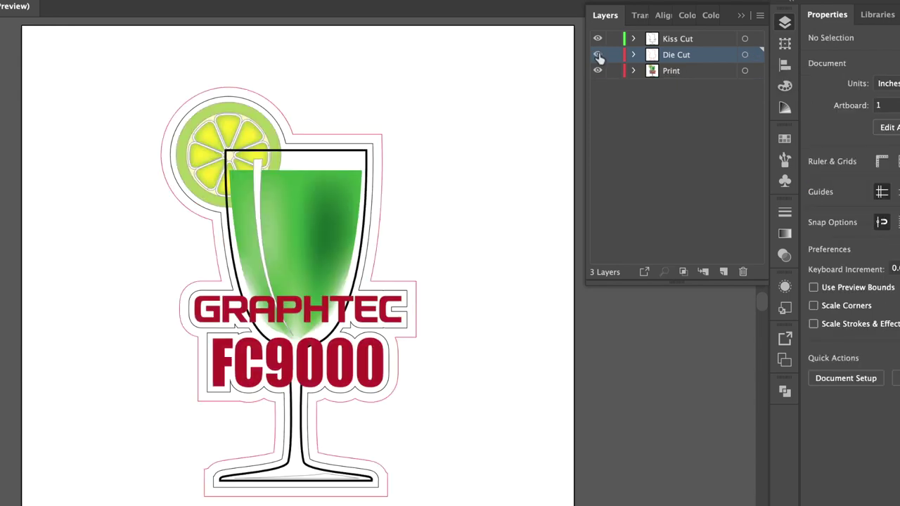
click(598, 38)
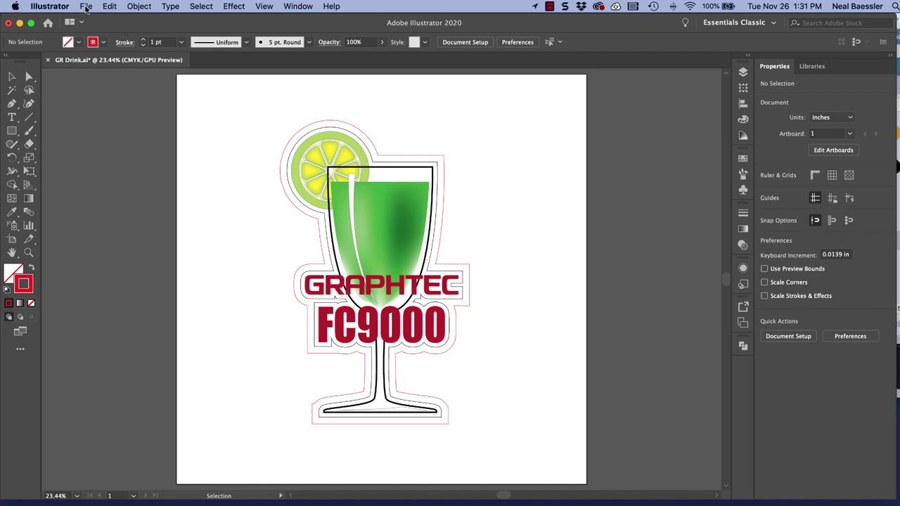
- Add Cutting Master 4 registration marks using the reset Graphtec 4 Points Type 2 defaults
click(86, 8)
mouse_move(109, 307)
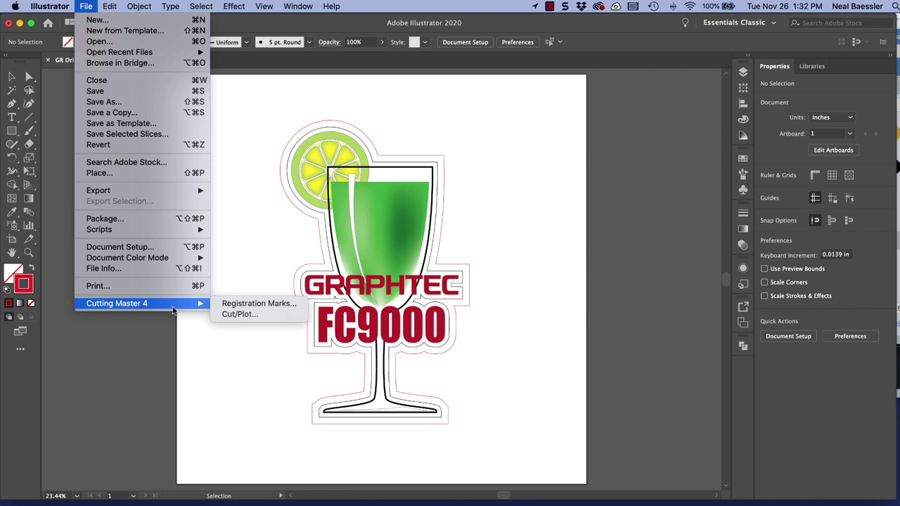
click(234, 306)
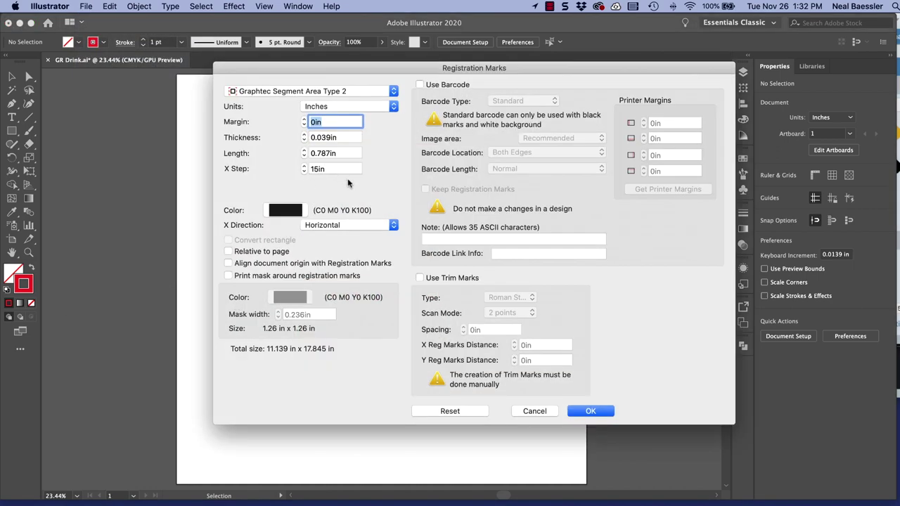
click(454, 413)
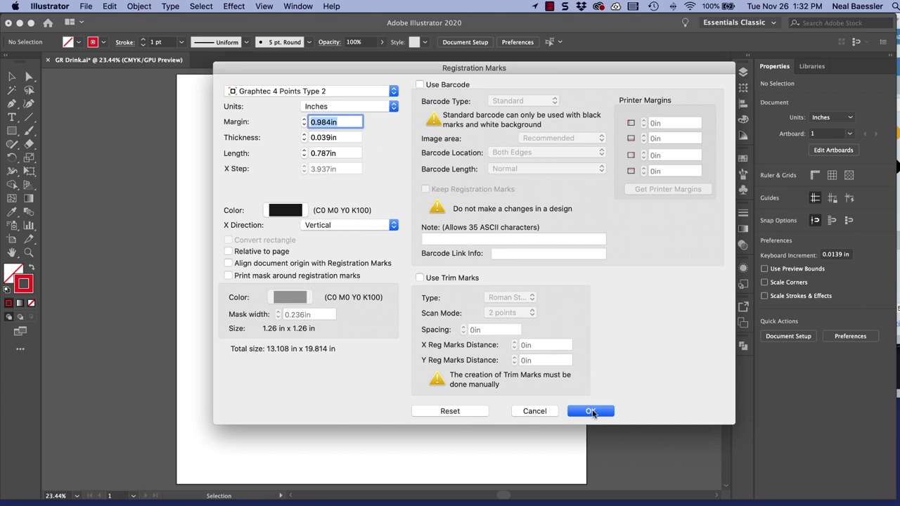
click(591, 412)
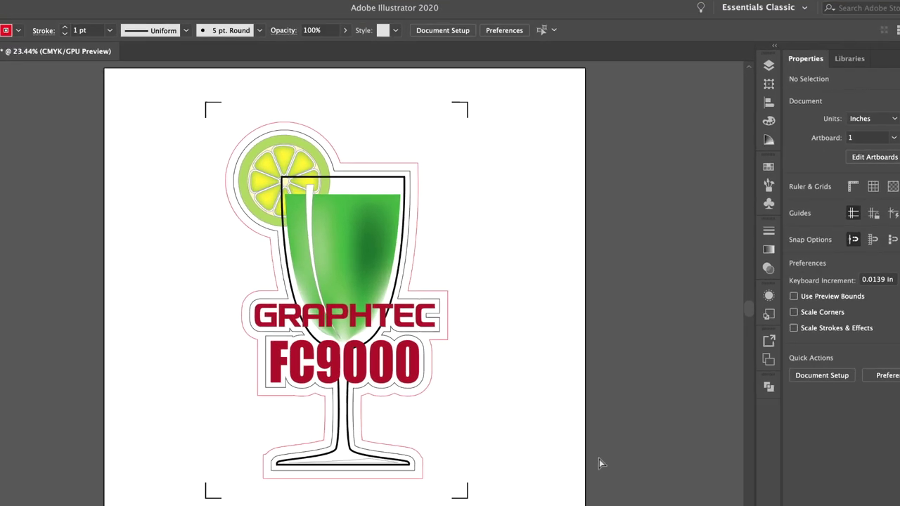
- Hide the Die Cut and Kiss Cut layers, leaving only the artwork and registration marks visible
key(F7)
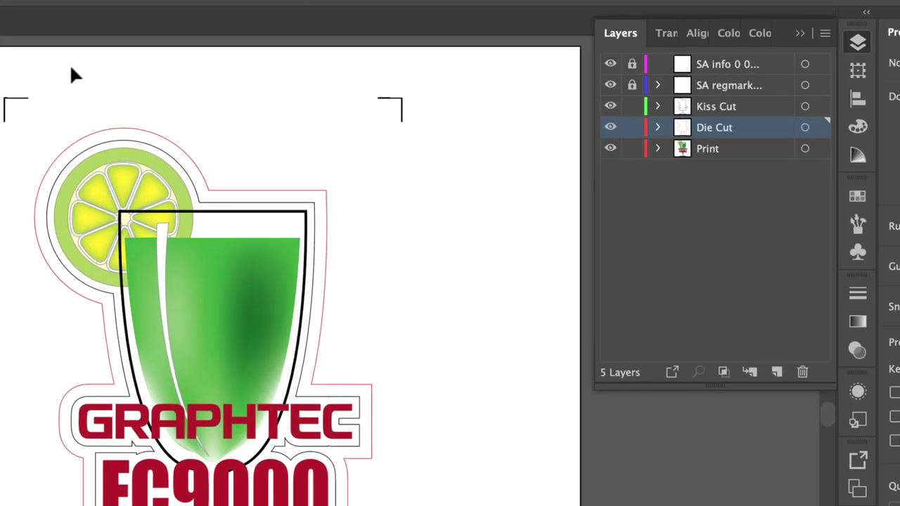
click(610, 127)
click(610, 107)
click(85, 6)
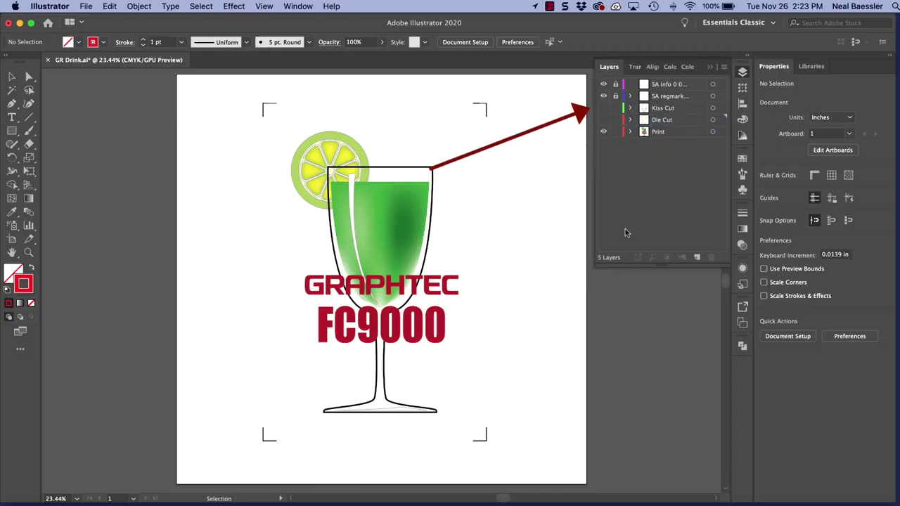
- Turn visibility back on for the Die Cut, Kiss Cut and Print layers
click(603, 107)
click(603, 120)
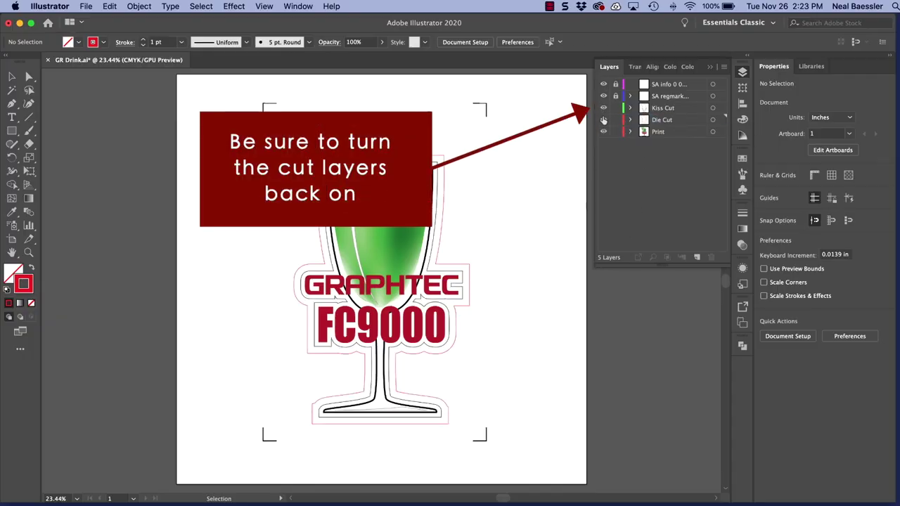
click(603, 132)
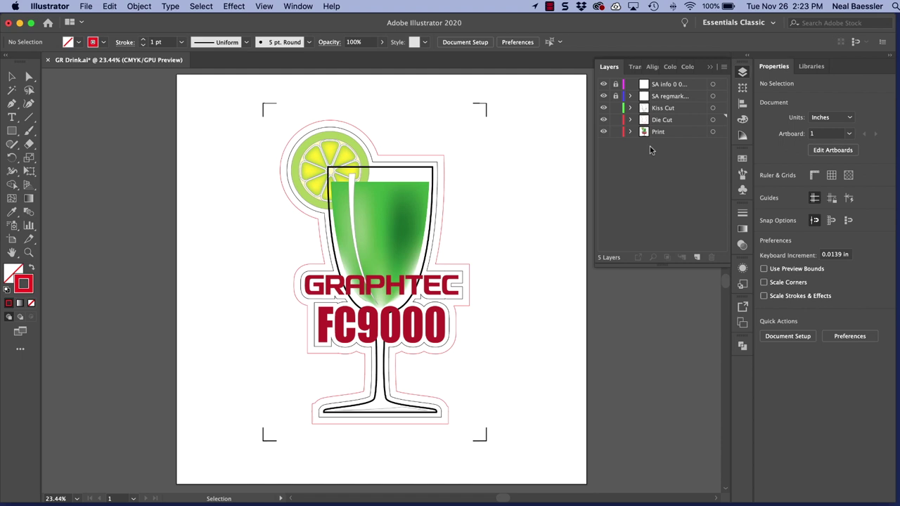
- Open the Cutting Master 4 Cut/Plot dialog from the File menu
click(86, 5)
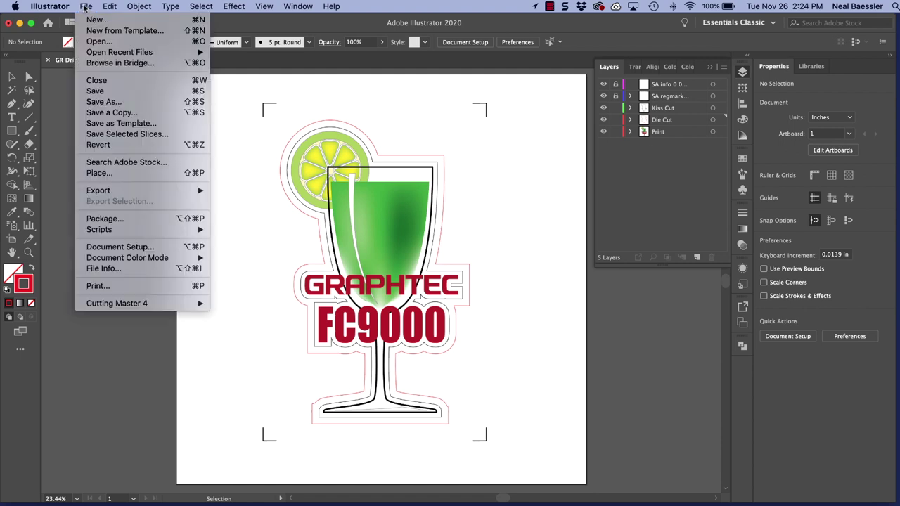
mouse_move(168, 304)
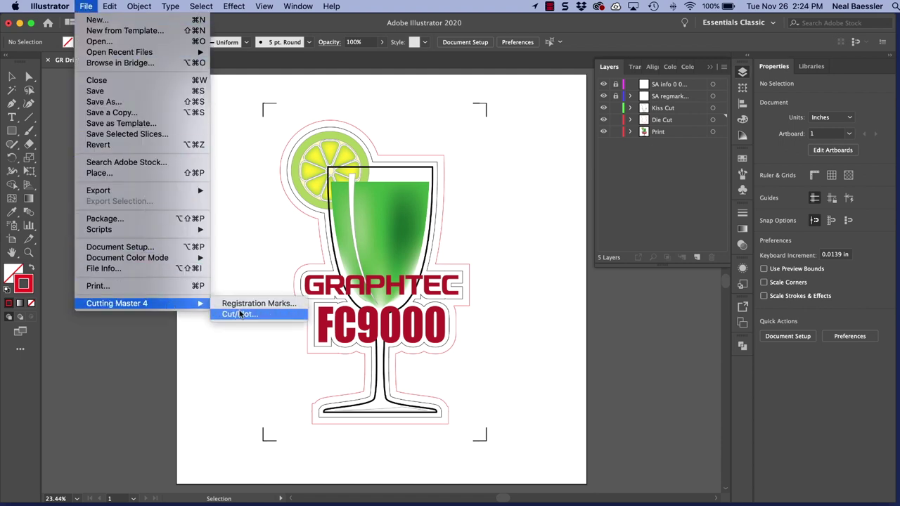
click(240, 314)
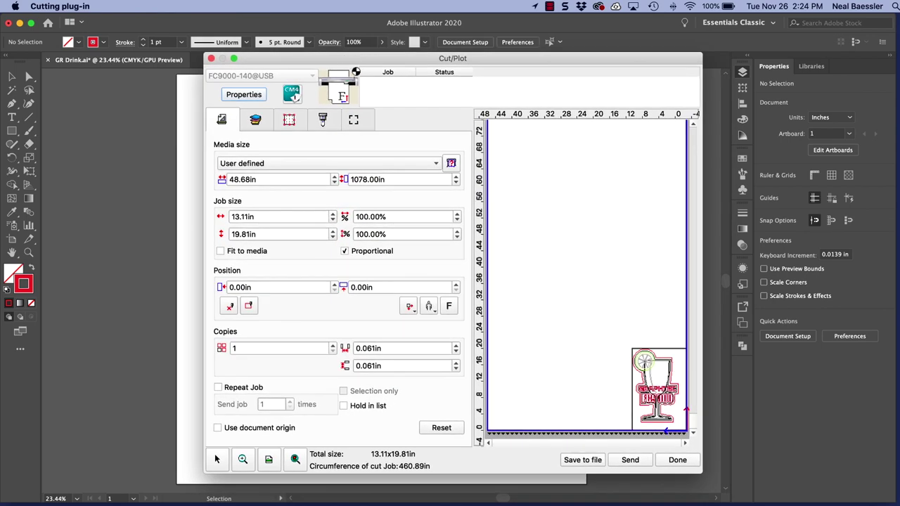
- Exclude the Print layer from cutting and keep Kiss Cut ordered before Die Cut
click(254, 119)
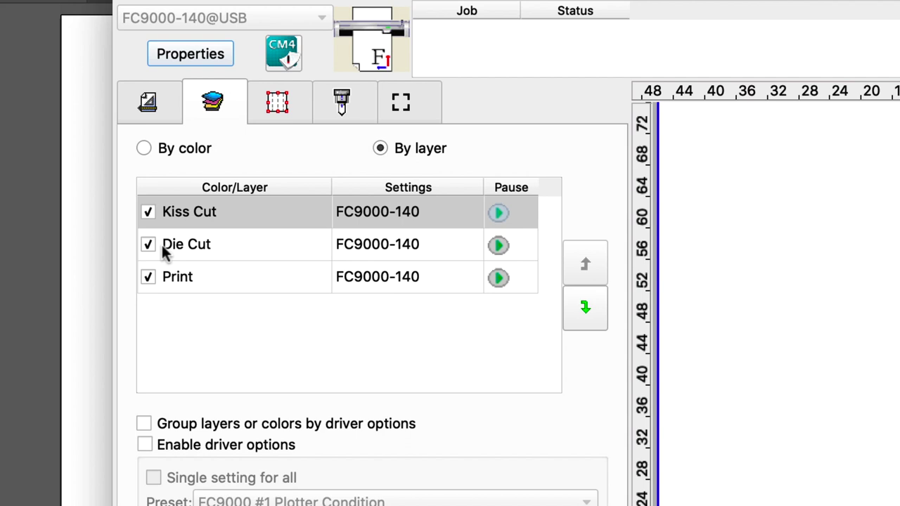
click(147, 276)
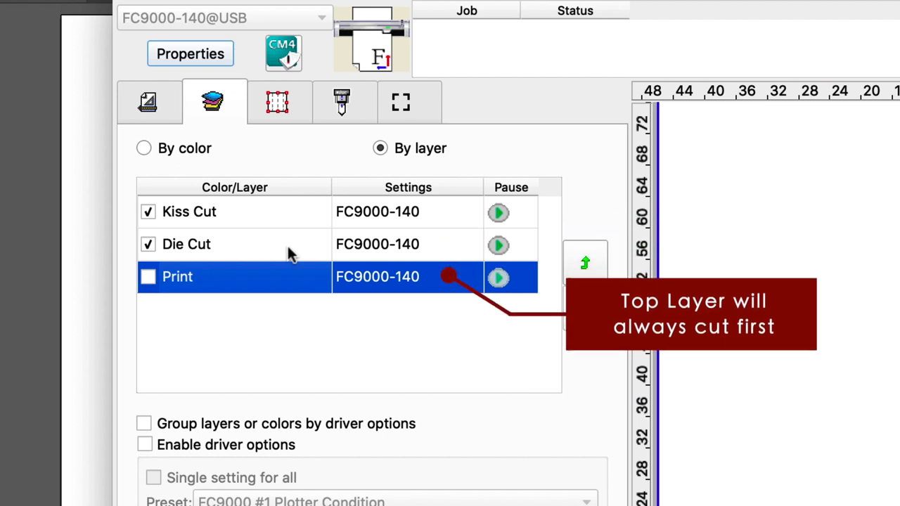
click(294, 244)
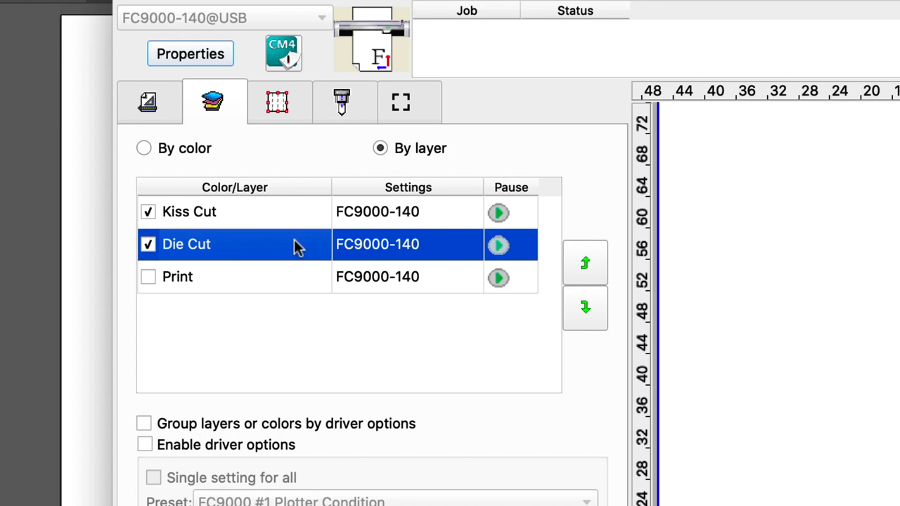
click(581, 270)
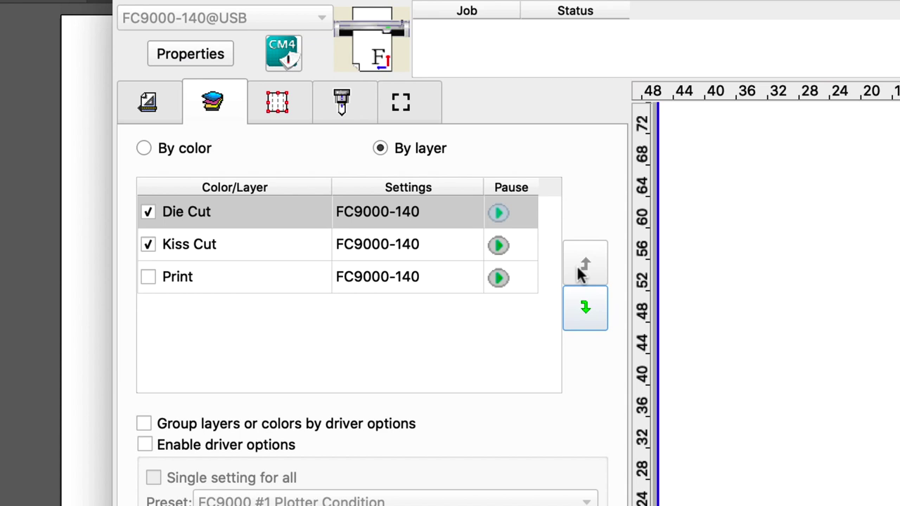
click(584, 309)
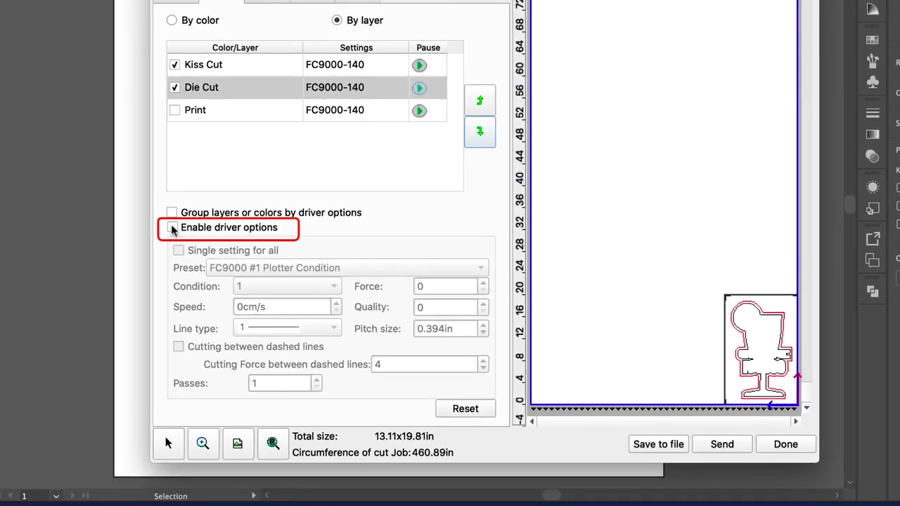
- Enable driver options and assign FC9000 #2 to Kiss Cut and FC9000 #3 to Die Cut
click(172, 227)
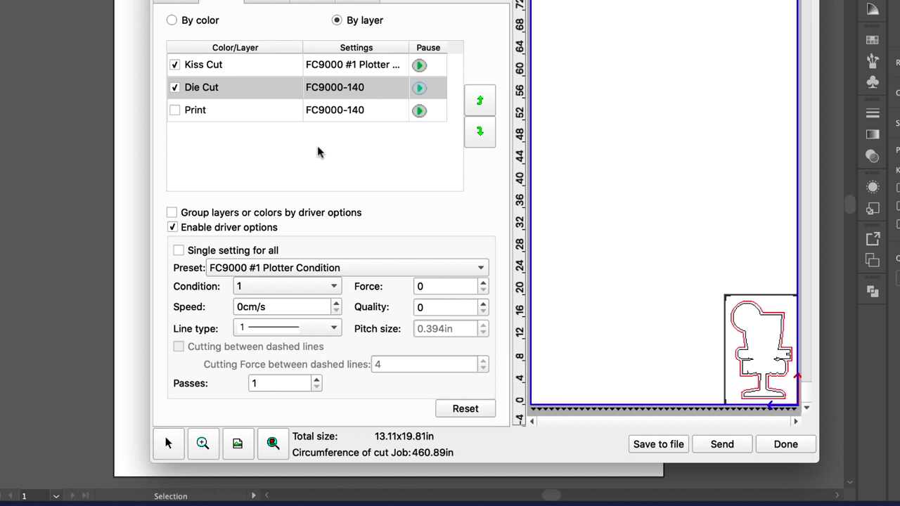
click(369, 65)
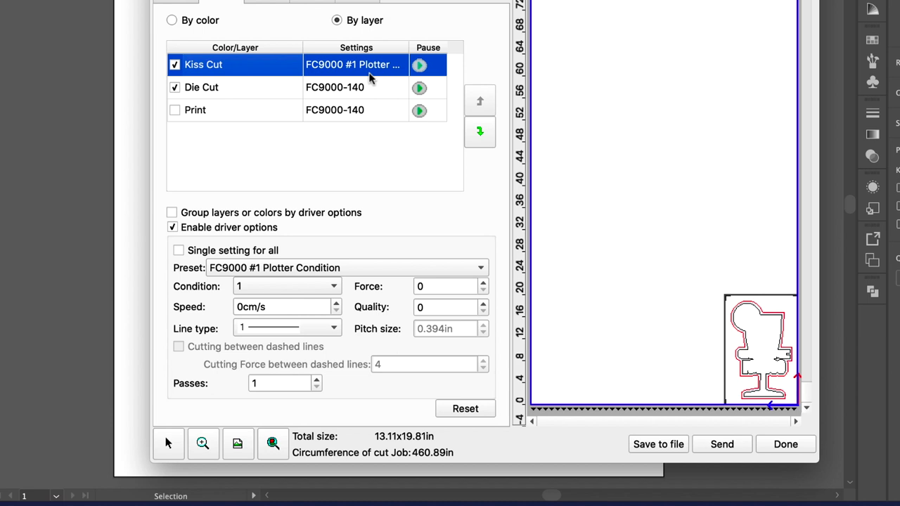
click(352, 267)
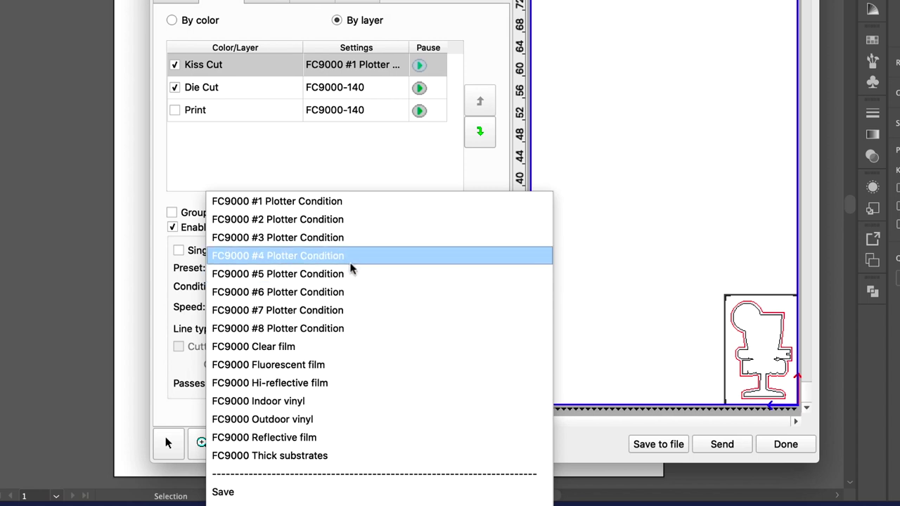
click(347, 221)
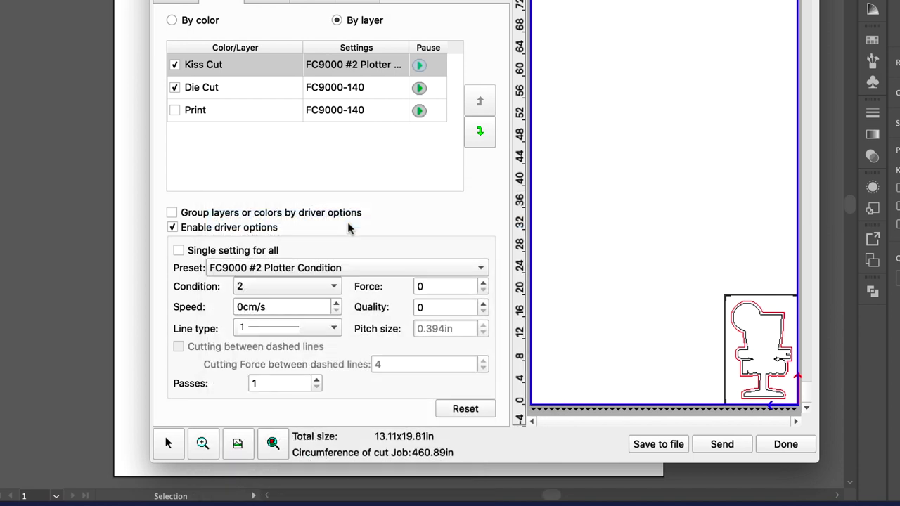
click(368, 88)
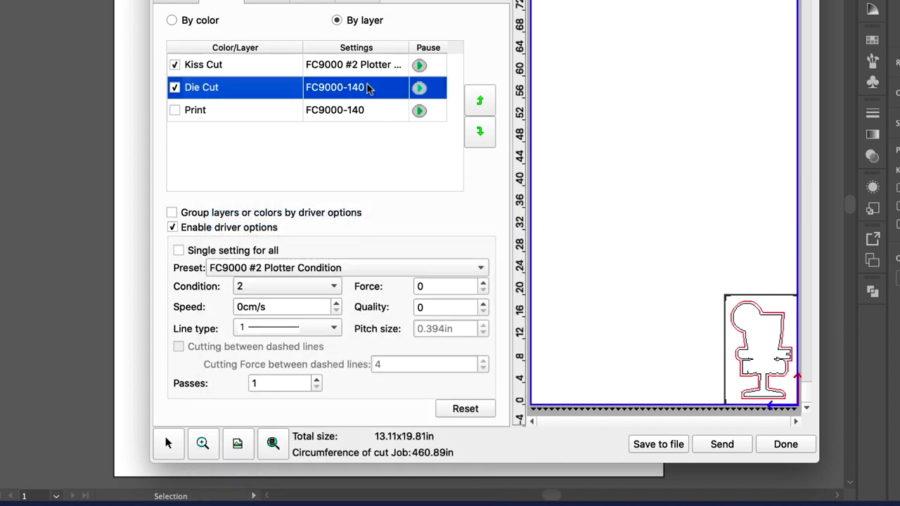
click(327, 268)
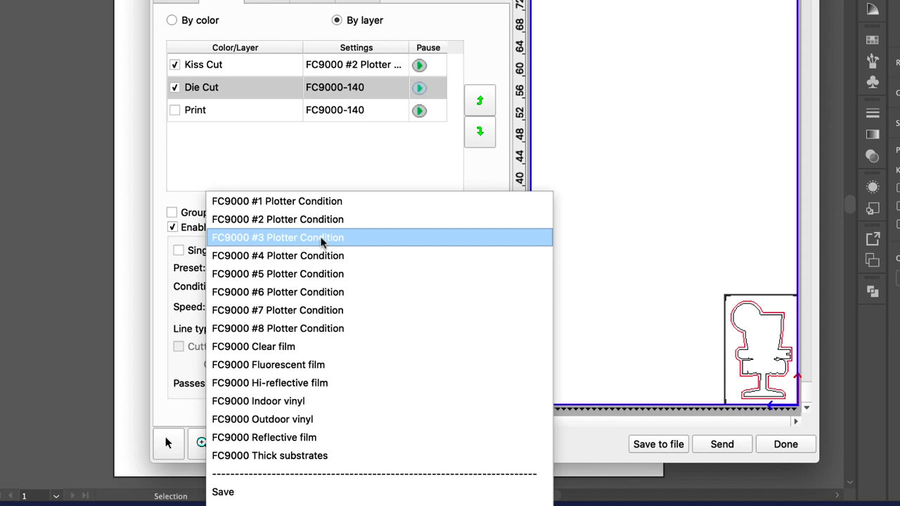
click(321, 239)
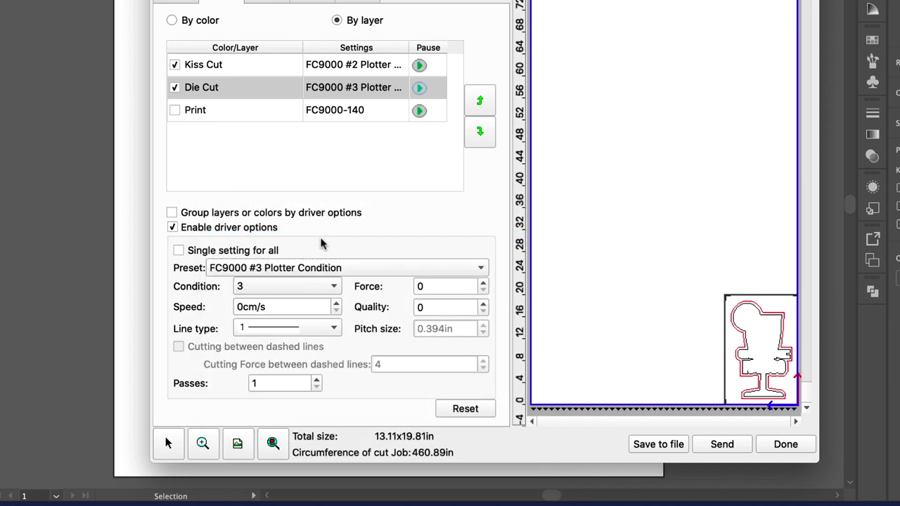
- Save the cut job to file as GR Drink_2.xpf
click(656, 448)
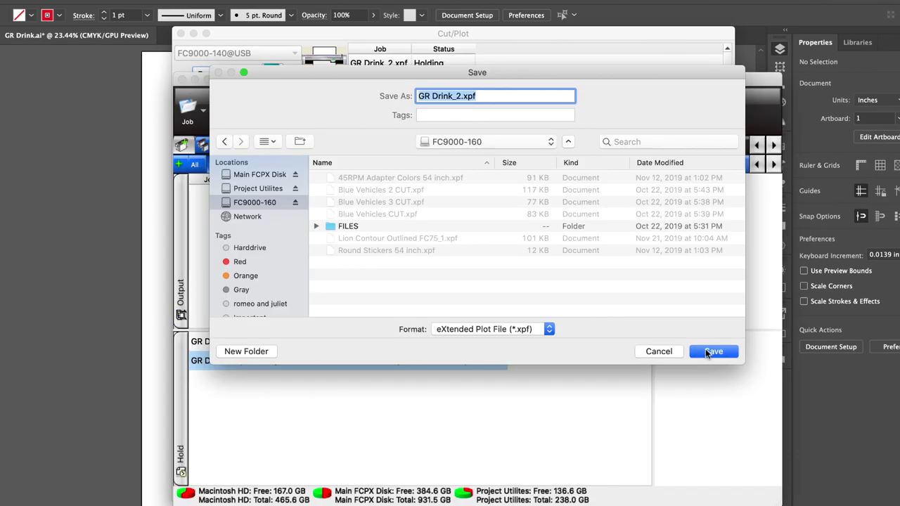
click(707, 354)
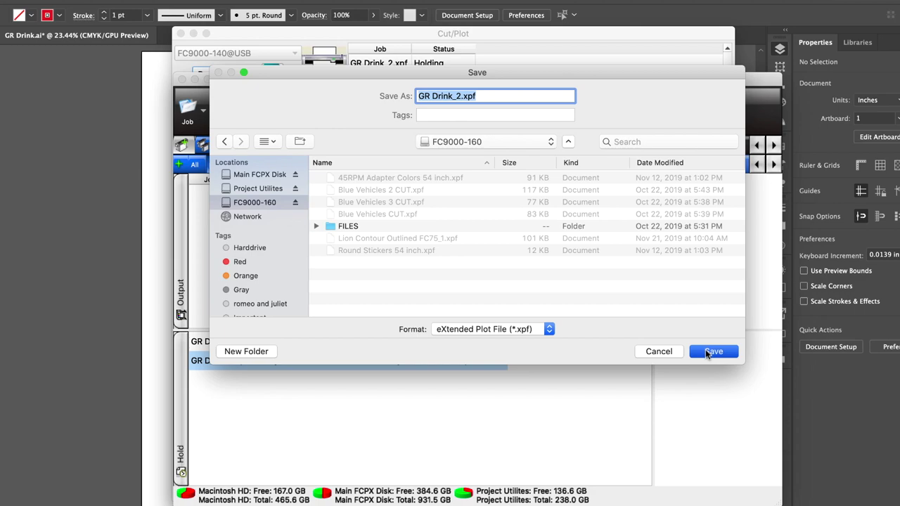